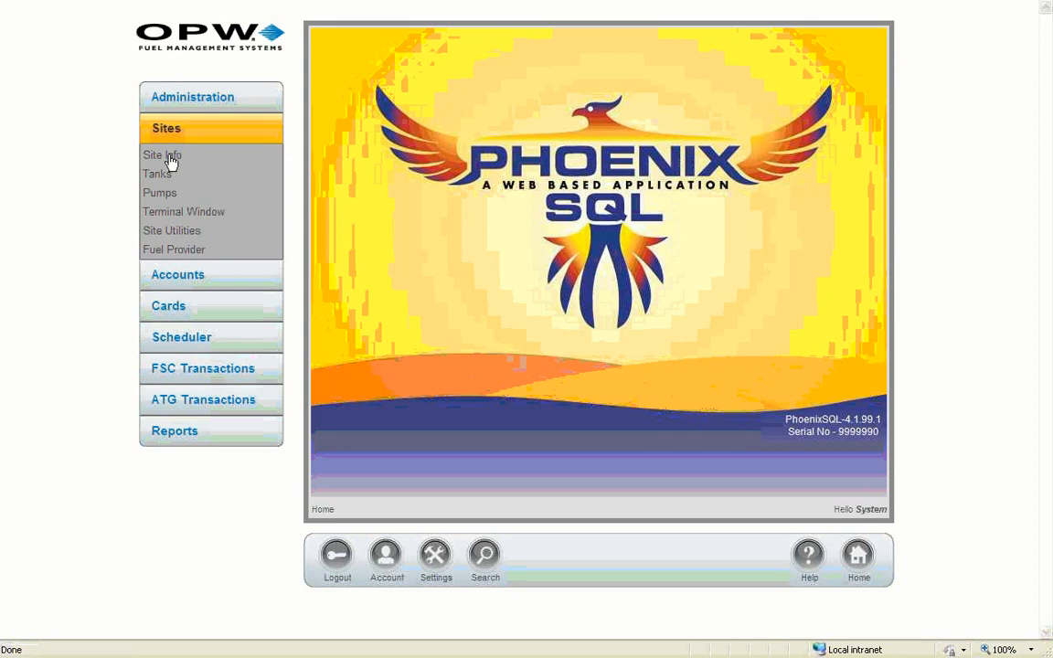
# Open Sites > Site Info and start a new blank site configuration with Add.
pyautogui.click(171, 157)
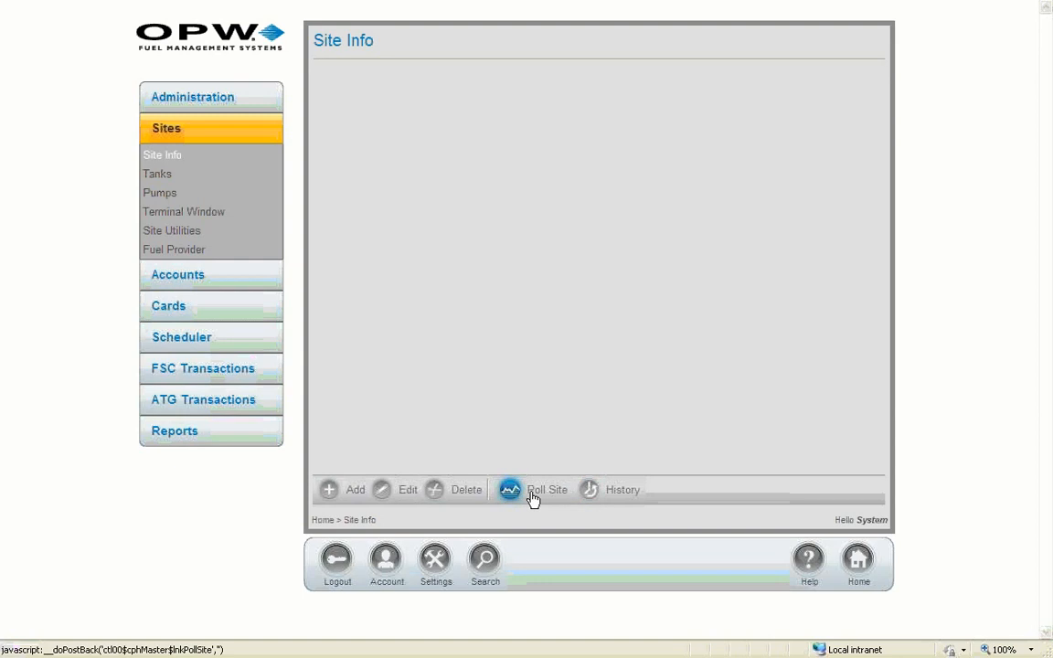
pyautogui.click(329, 491)
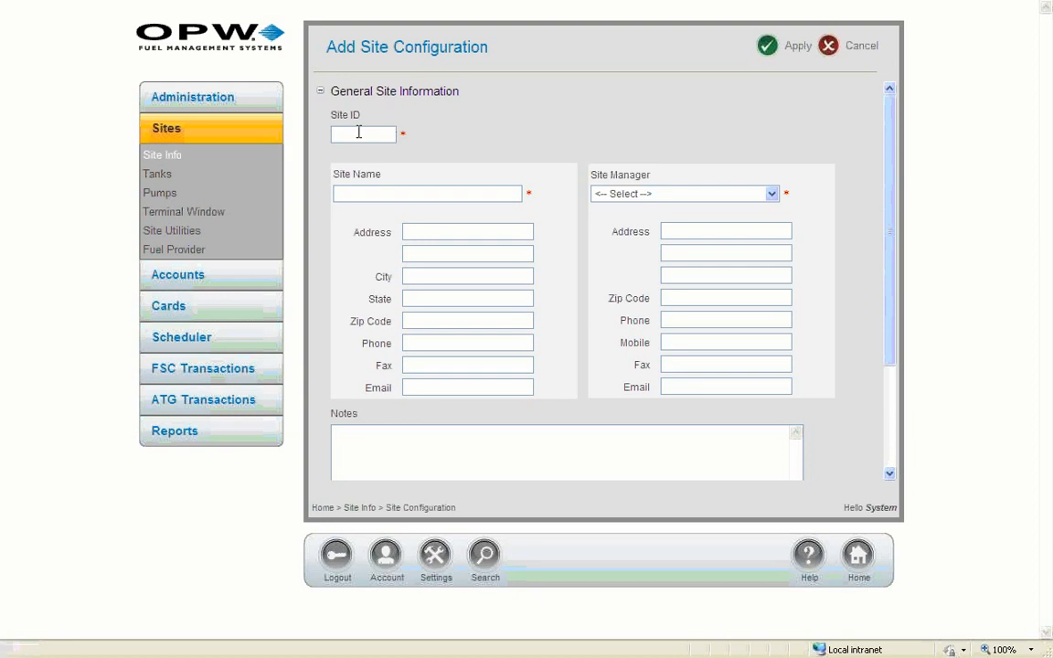
# Enter Site ID 321 and Site Name 'test gas', and choose a site manager from the list.
pyautogui.click(358, 132)
pyautogui.write('321')
pyautogui.click(371, 194)
pyautogui.write('test gas')
pyautogui.click(772, 195)
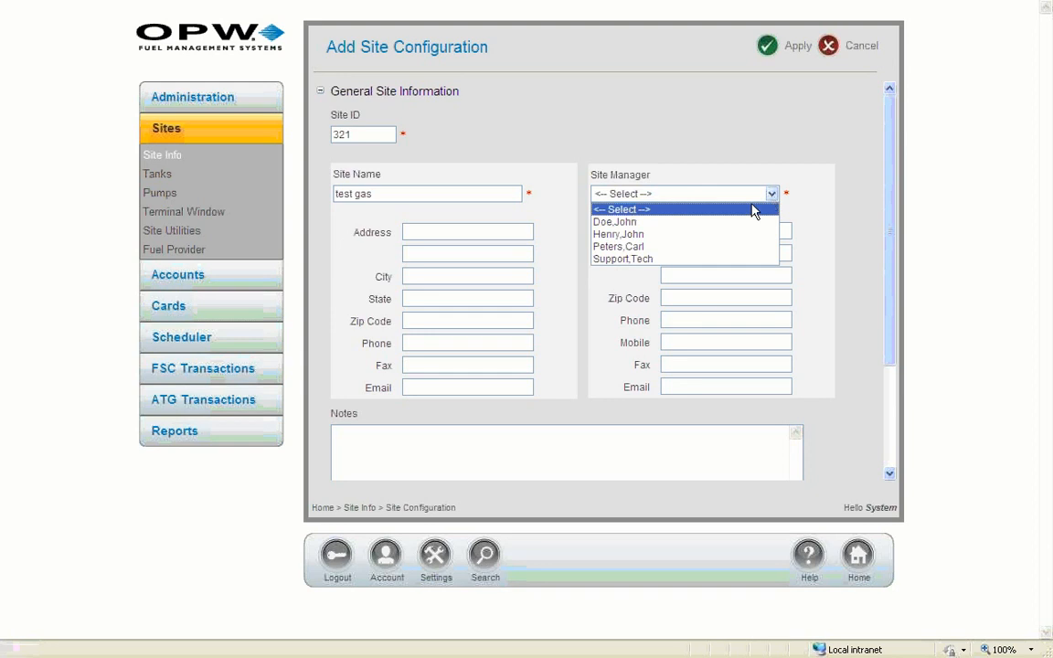
pyautogui.click(731, 248)
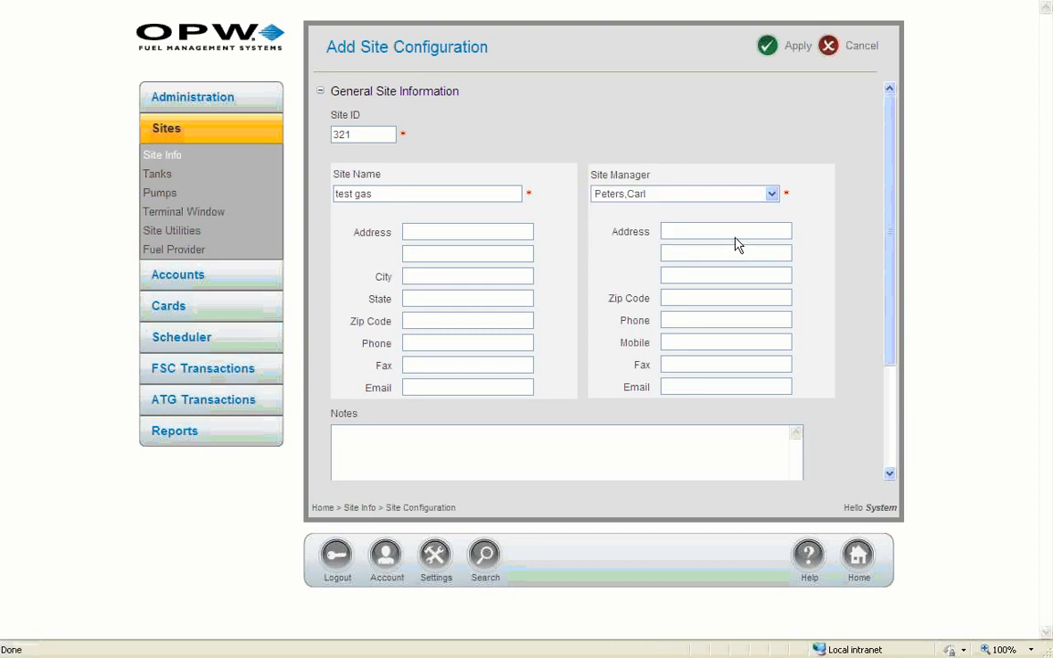
pyautogui.scroll(-4, 888, 200)
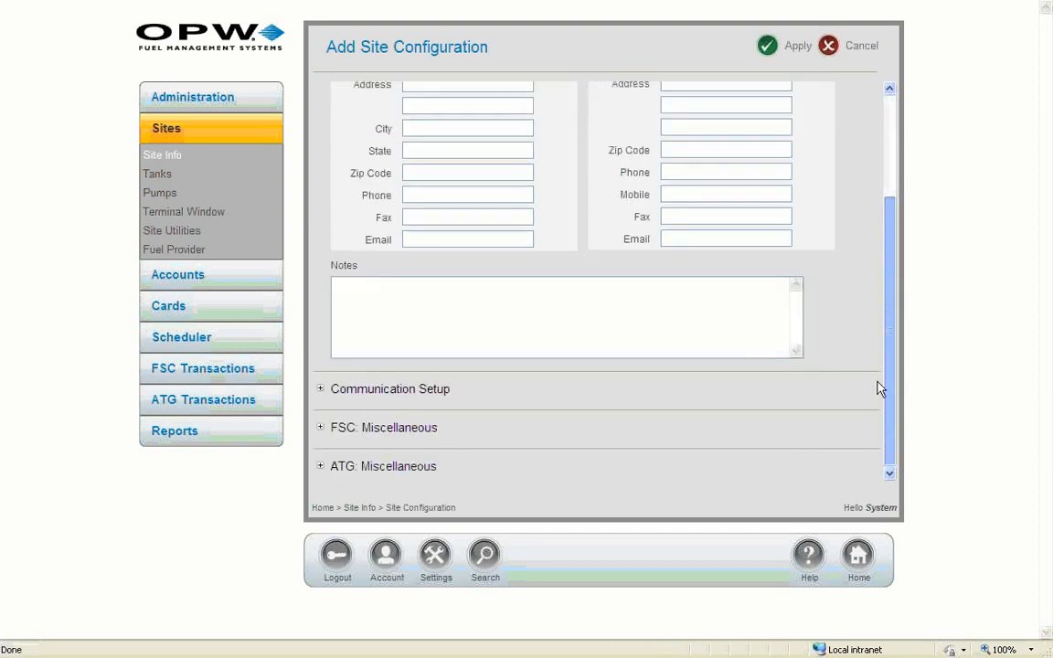
# Expand Communication Setup and set the FSC type to ART System FSC3000.
pyautogui.click(321, 390)
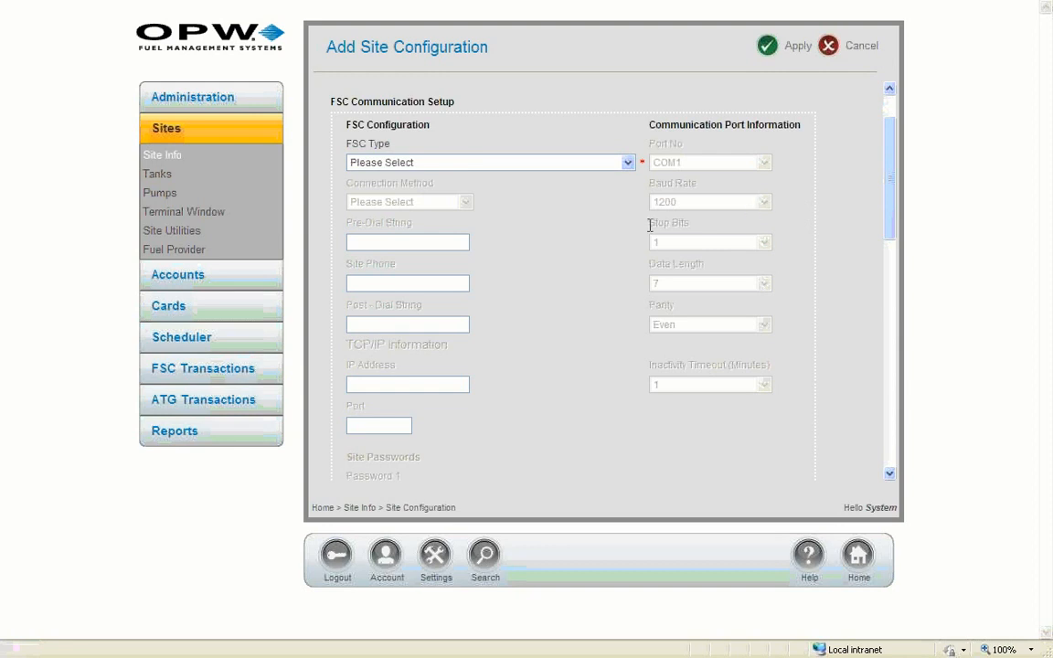
pyautogui.click(627, 162)
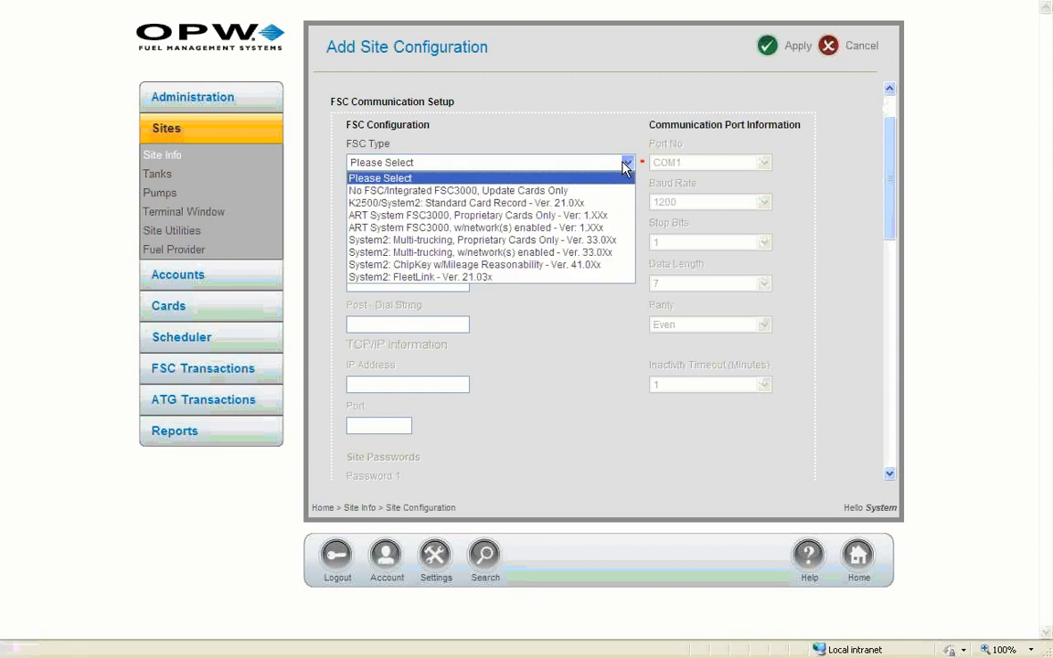
pyautogui.click(891, 161)
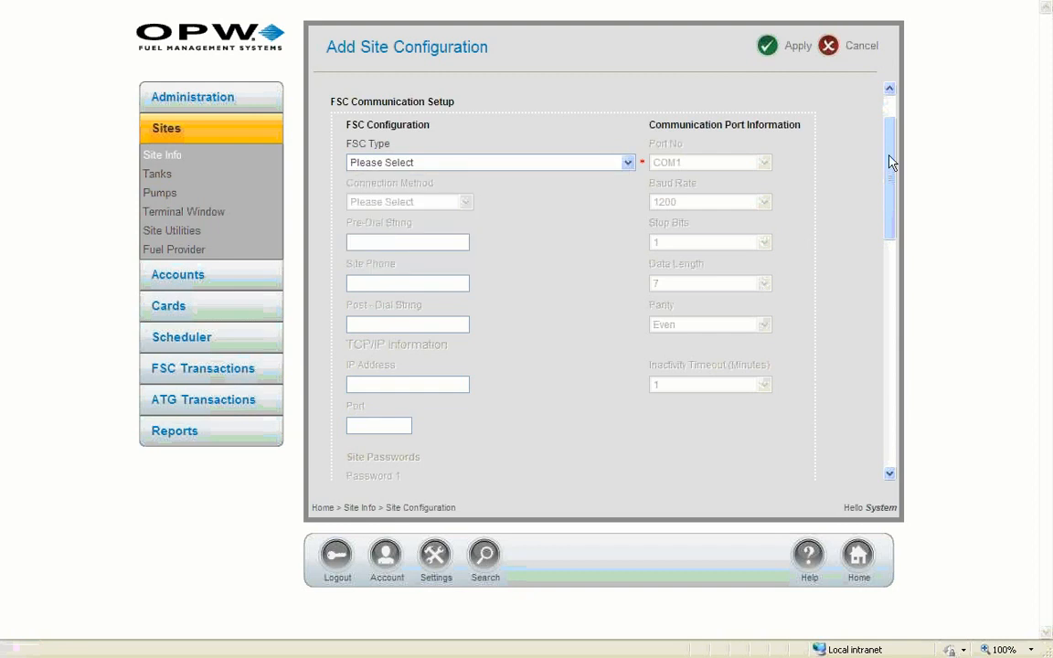
pyautogui.click(627, 162)
pyautogui.click(567, 216)
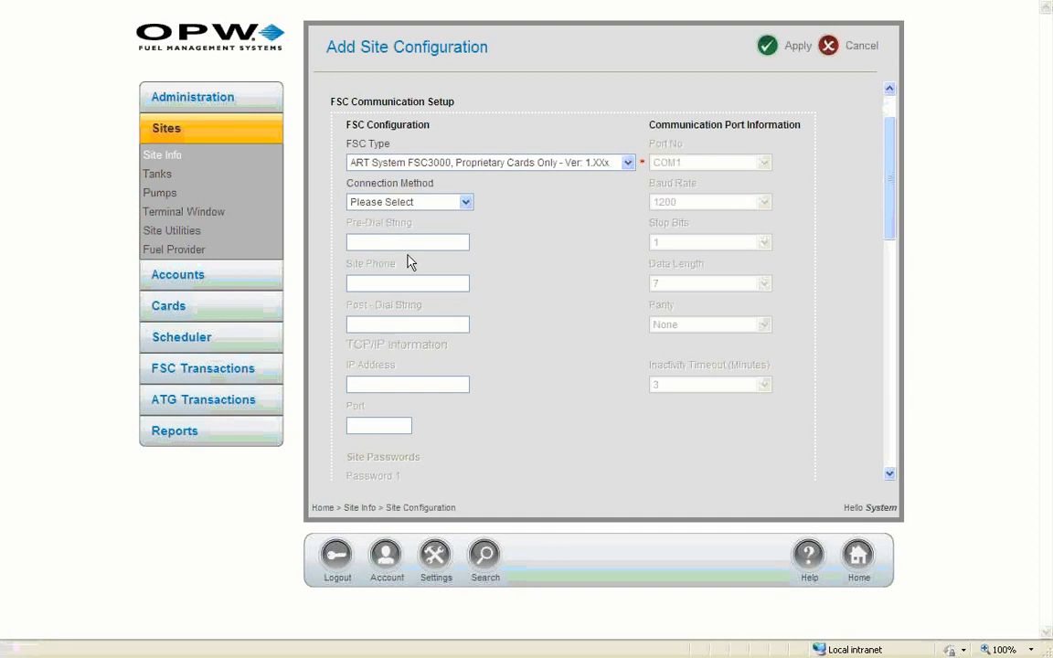
# Connect the FSC over Network TCPIP at IP 10.3.0.8, port 2101.
pyautogui.click(465, 204)
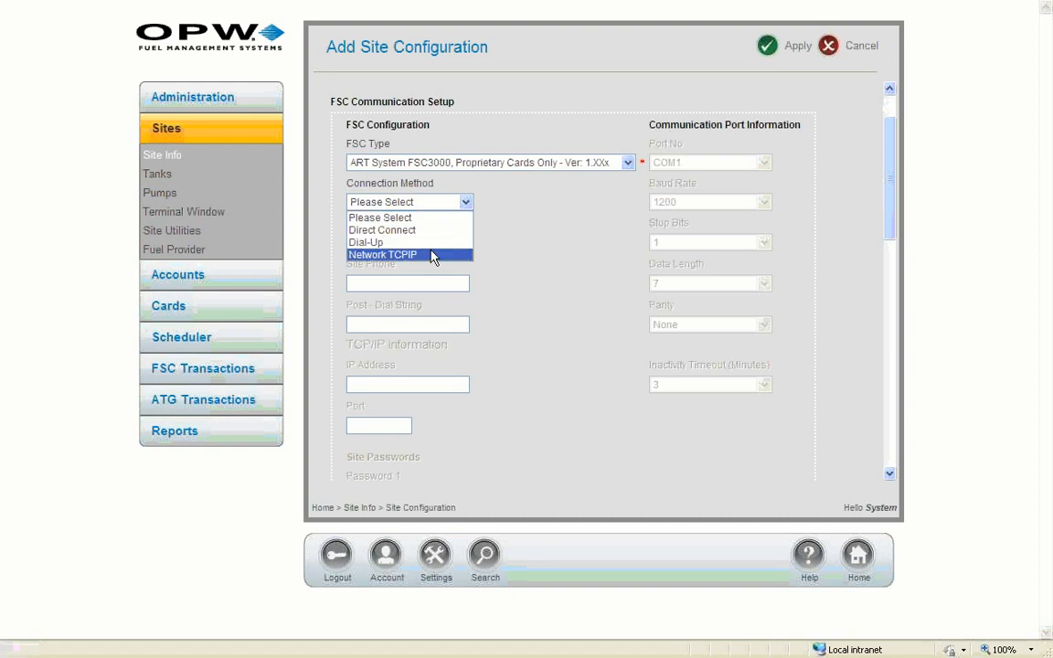
pyautogui.click(431, 256)
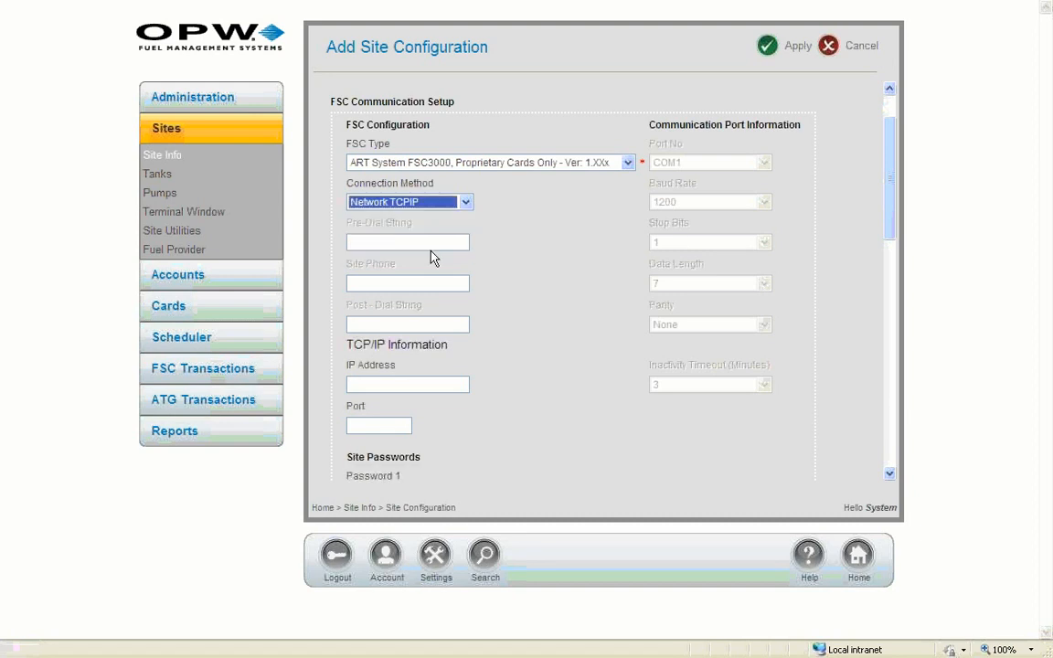
pyautogui.click(390, 385)
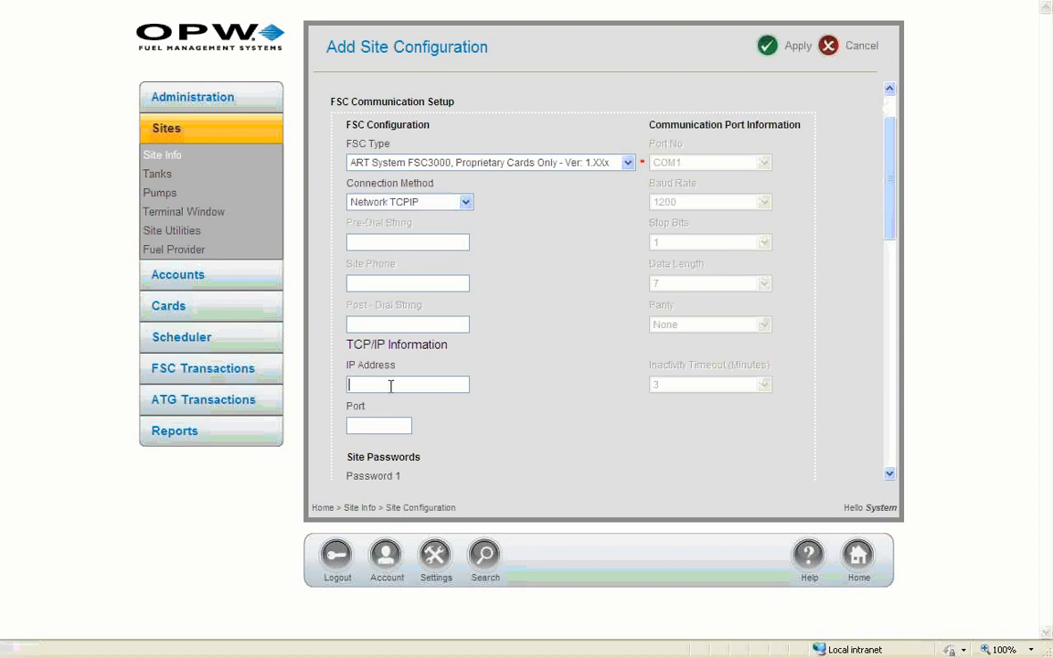
pyautogui.write('10.3.0.8')
pyautogui.click(388, 420)
pyautogui.write('2101')
pyautogui.moveTo(885, 196); pyautogui.dragTo(887, 283)
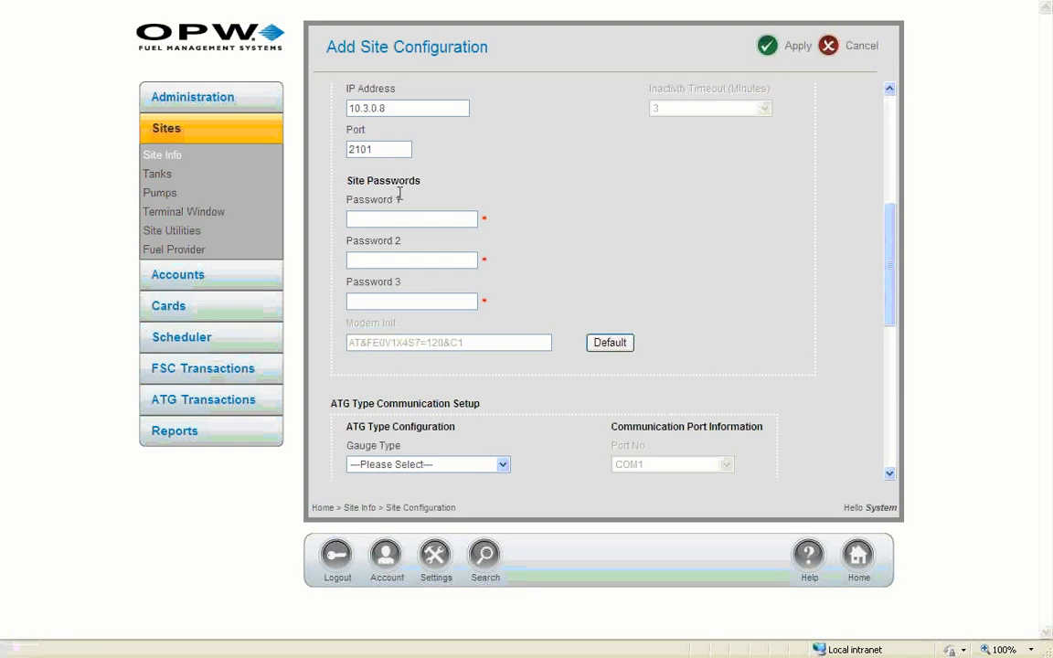
# Fill in Site Passwords 1, 2 and 3 with the chosen passwords.
pyautogui.scroll(1, 892, 223)
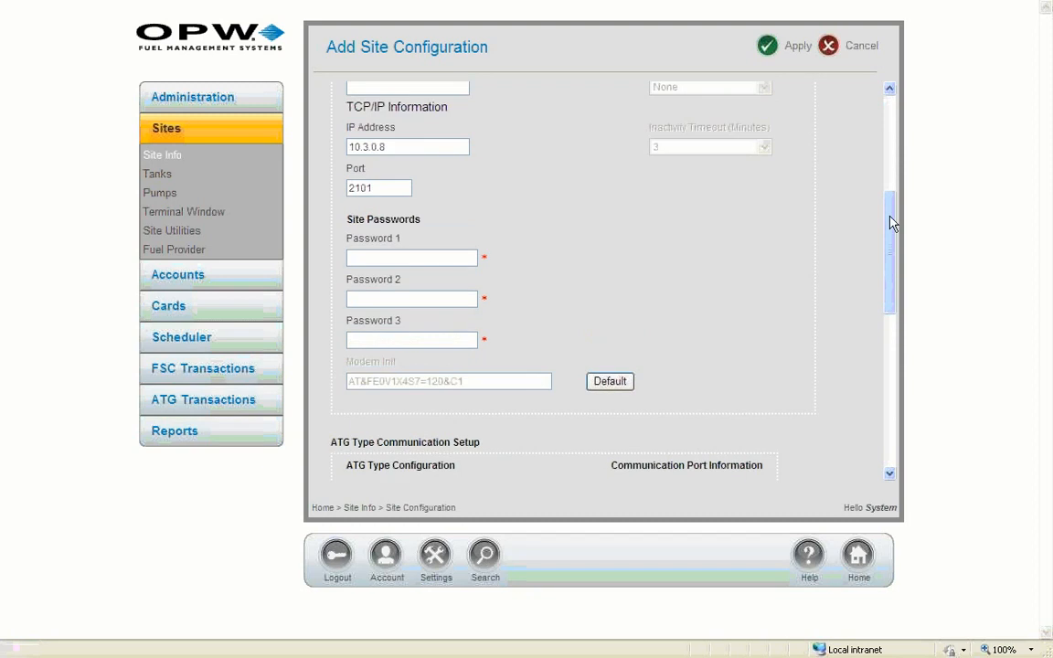
pyautogui.click(422, 259)
pyautogui.click(416, 294)
pyautogui.click(417, 339)
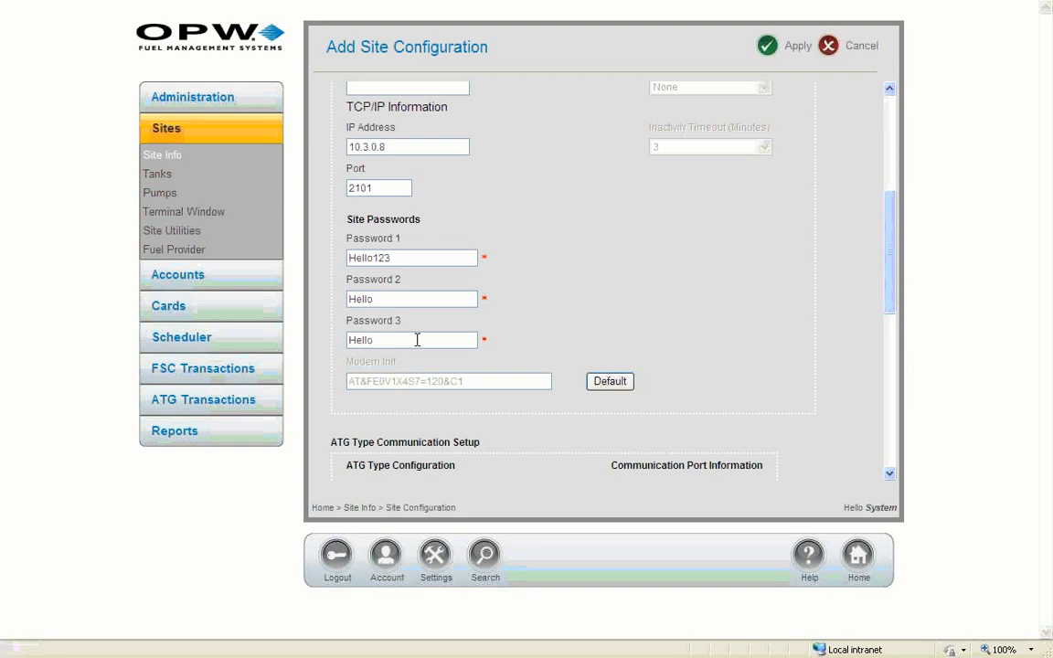
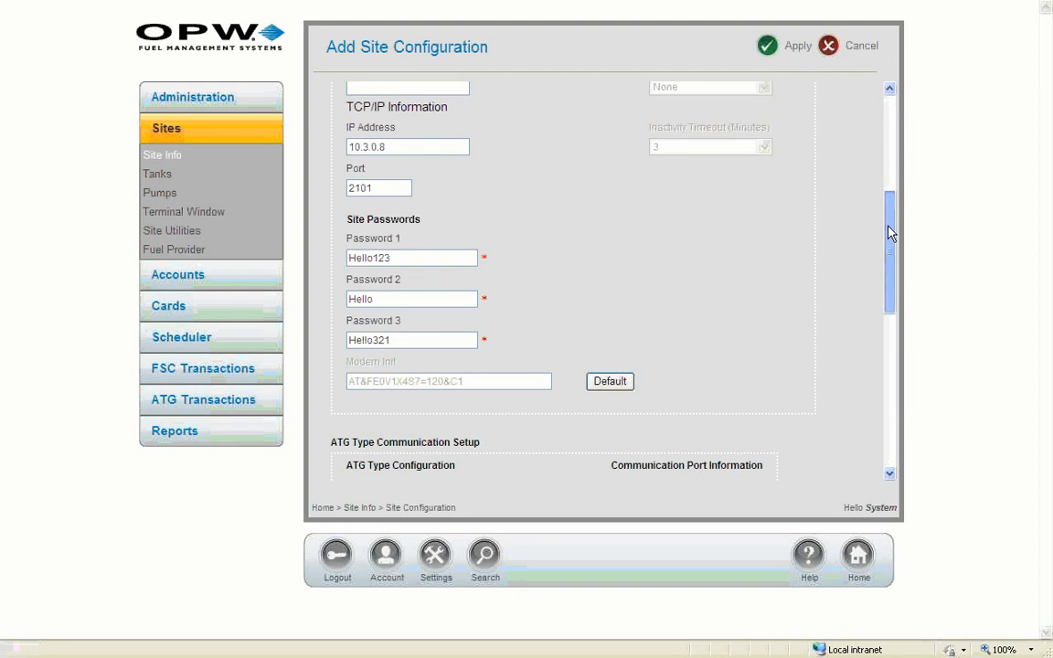
pyautogui.moveTo(892, 233); pyautogui.dragTo(877, 272)
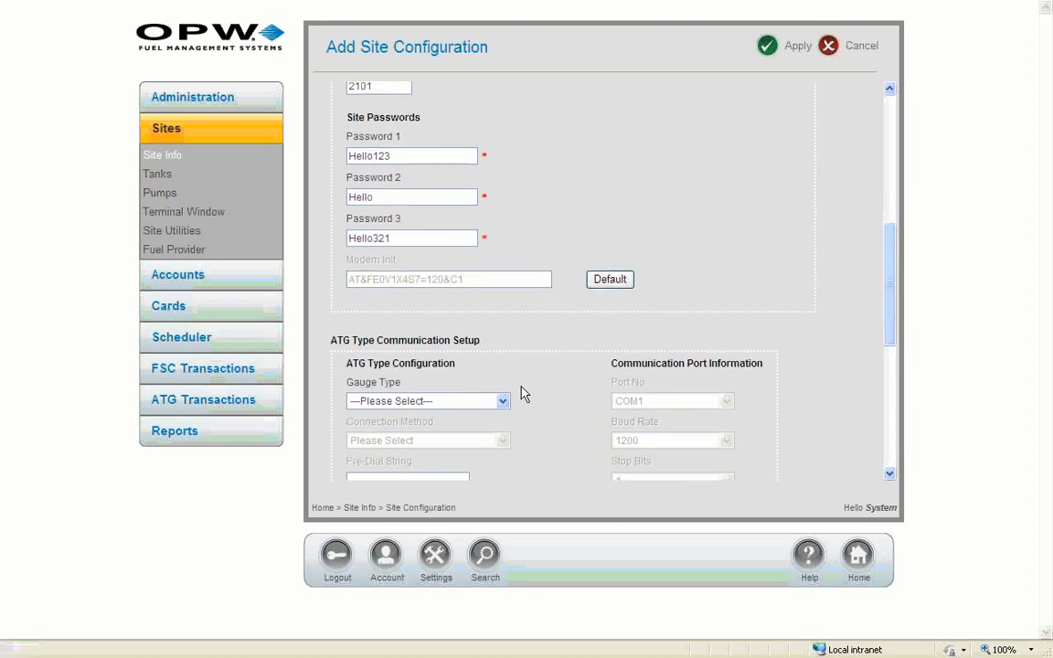
# Choose ATG gauge type EECO 1500 with connection method Network TCPIP.
pyautogui.click(502, 402)
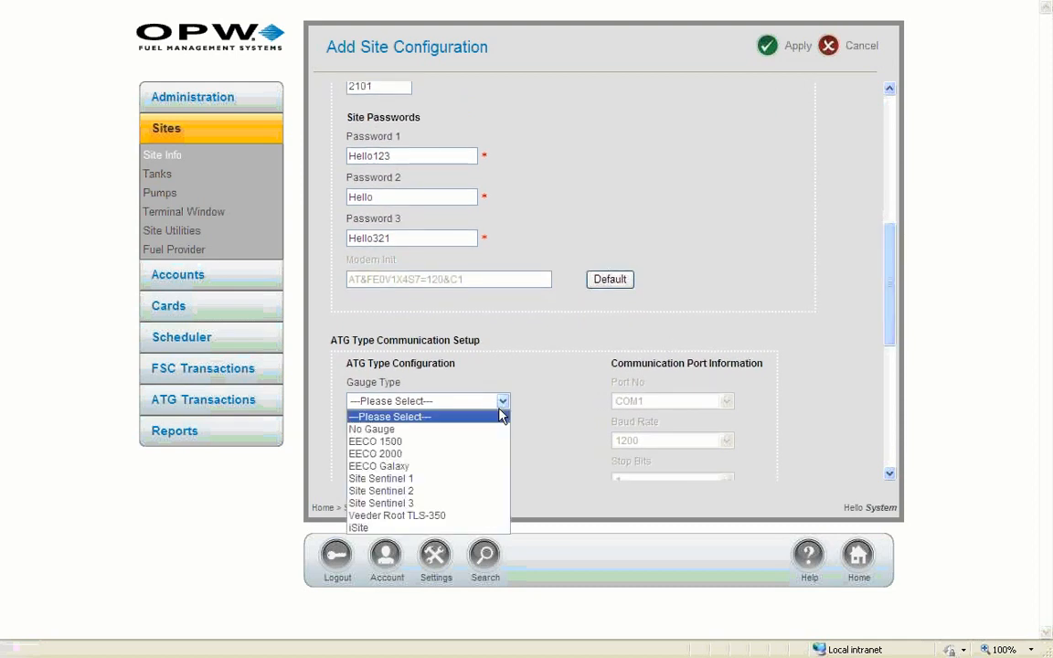
pyautogui.click(473, 448)
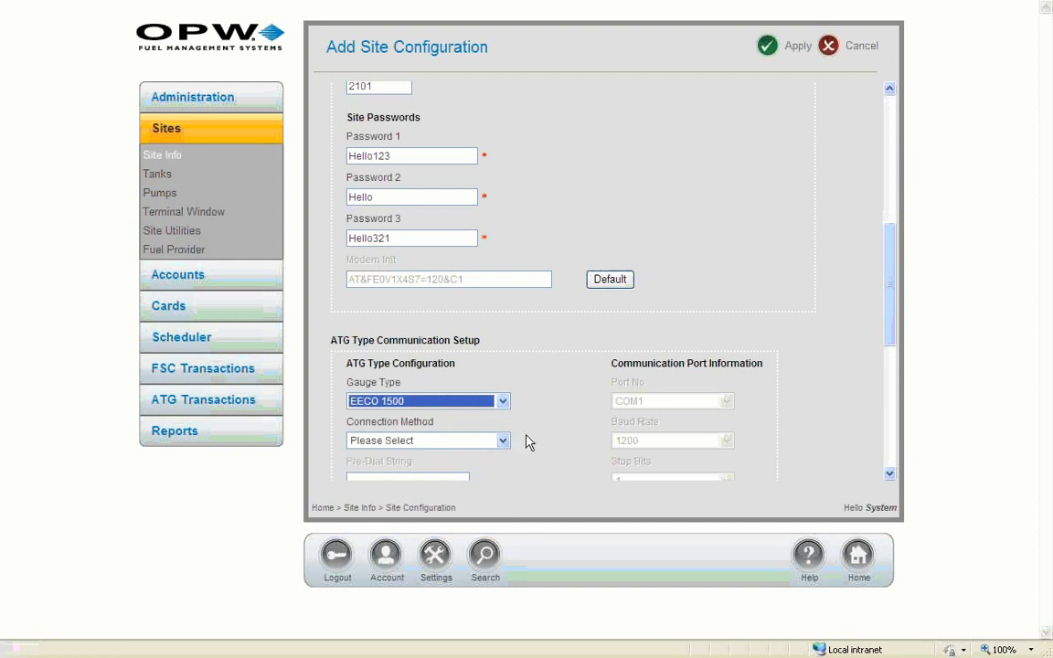
pyautogui.click(502, 441)
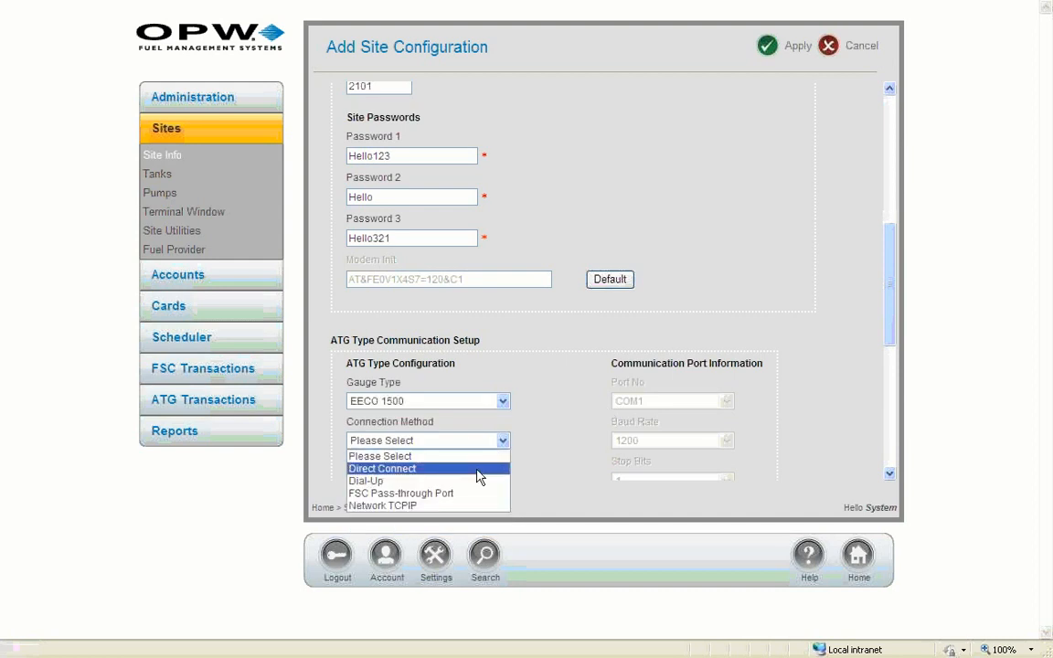
pyautogui.click(474, 506)
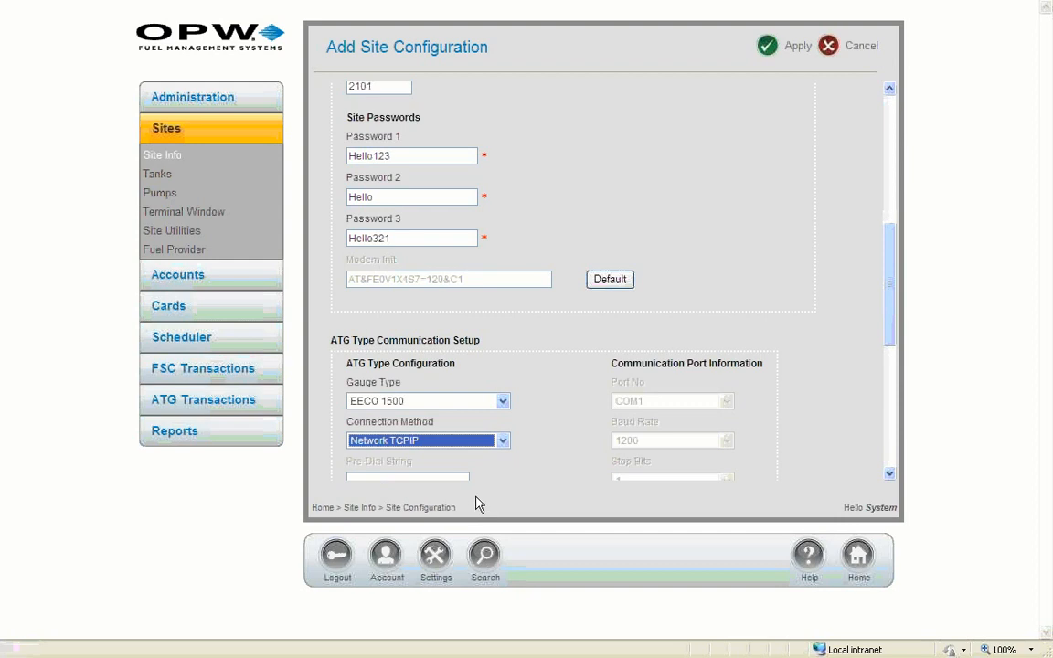
pyautogui.moveTo(893, 313); pyautogui.dragTo(892, 391)
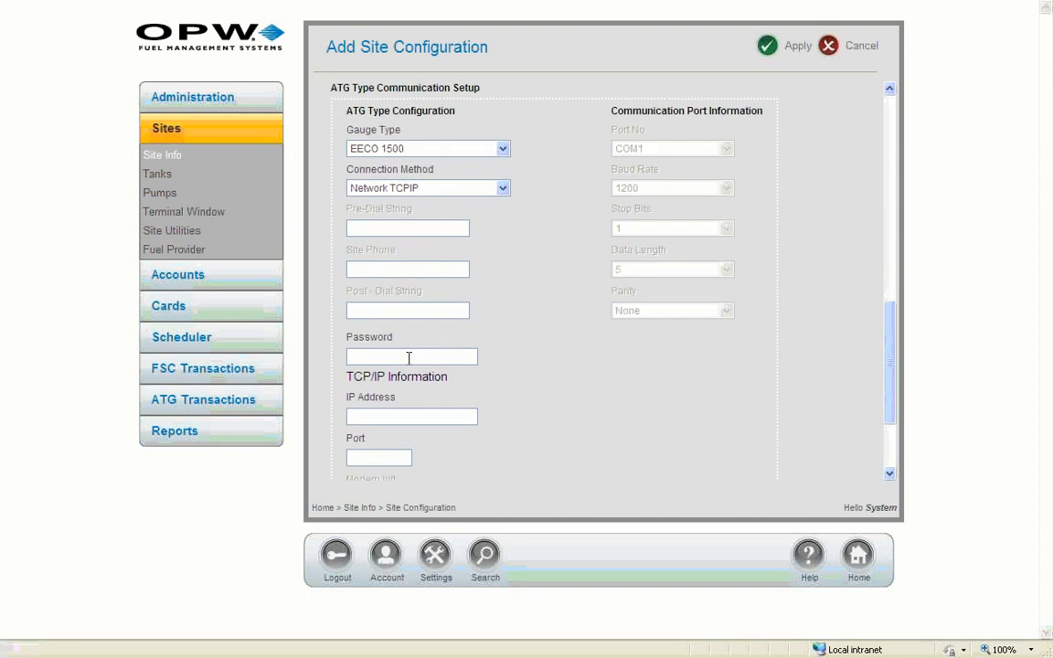
# Enter the ATG IP address 12.1.8.9 and port 80.
pyautogui.click(383, 411)
pyautogui.write('12.1.8.9')
pyautogui.click(384, 457)
pyautogui.write('80')
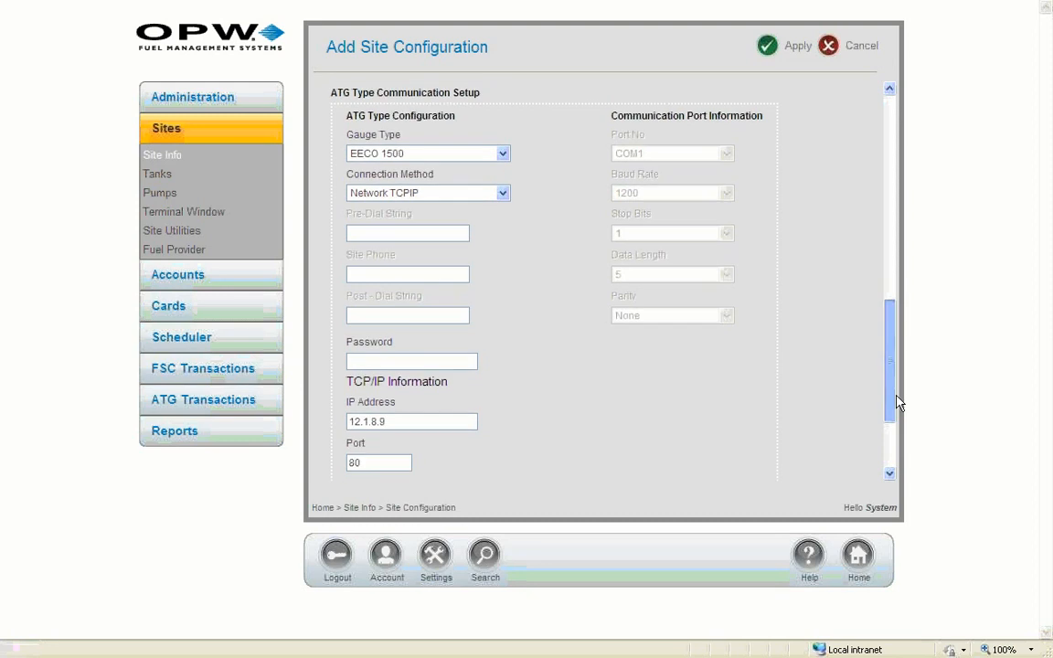
pyautogui.moveTo(891, 400); pyautogui.dragTo(895, 449)
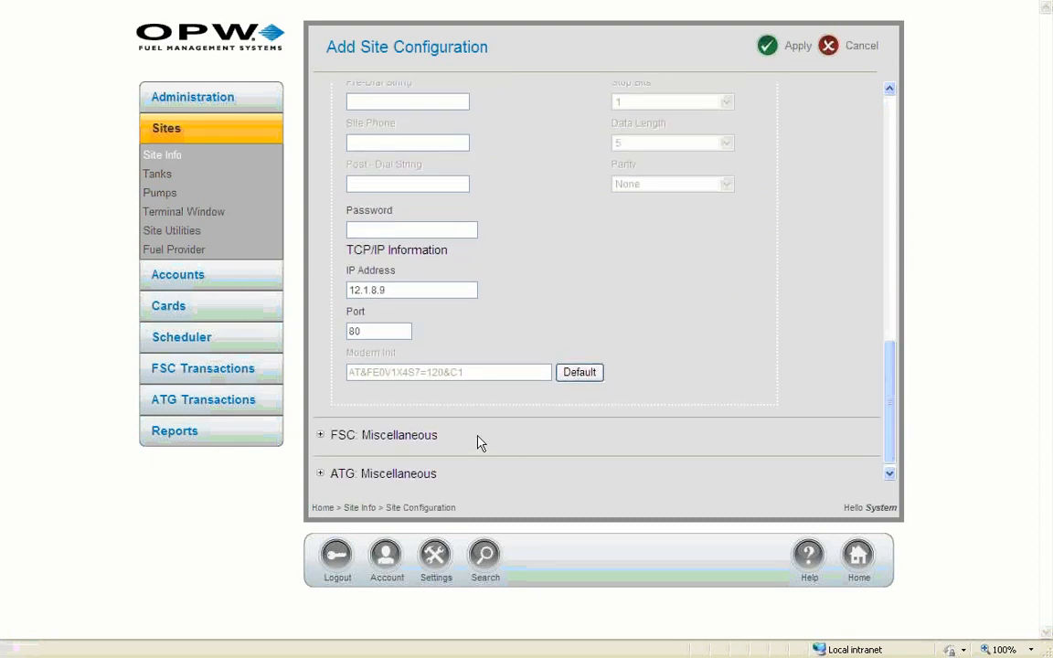
# Expand FSC: Miscellaneous and enter 'test' as the site's Short Name.
pyautogui.click(323, 440)
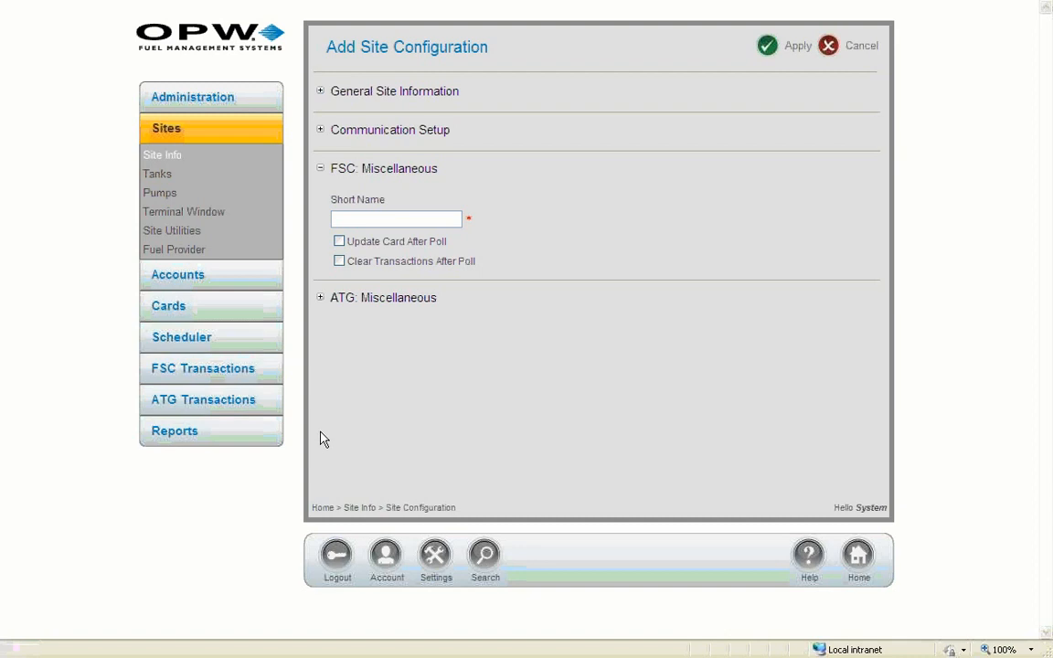
pyautogui.click(390, 220)
pyautogui.write('test')
# Open the Sites menu help page and read down to the Site Info-History section.
pyautogui.click(810, 566)
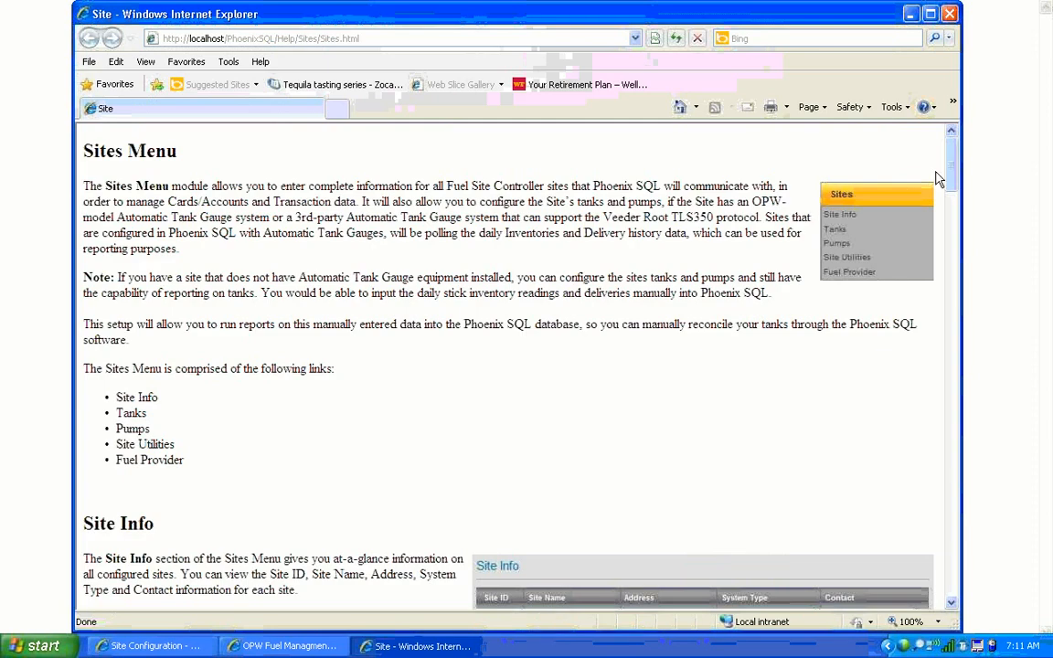
pyautogui.moveTo(957, 177); pyautogui.dragTo(954, 592)
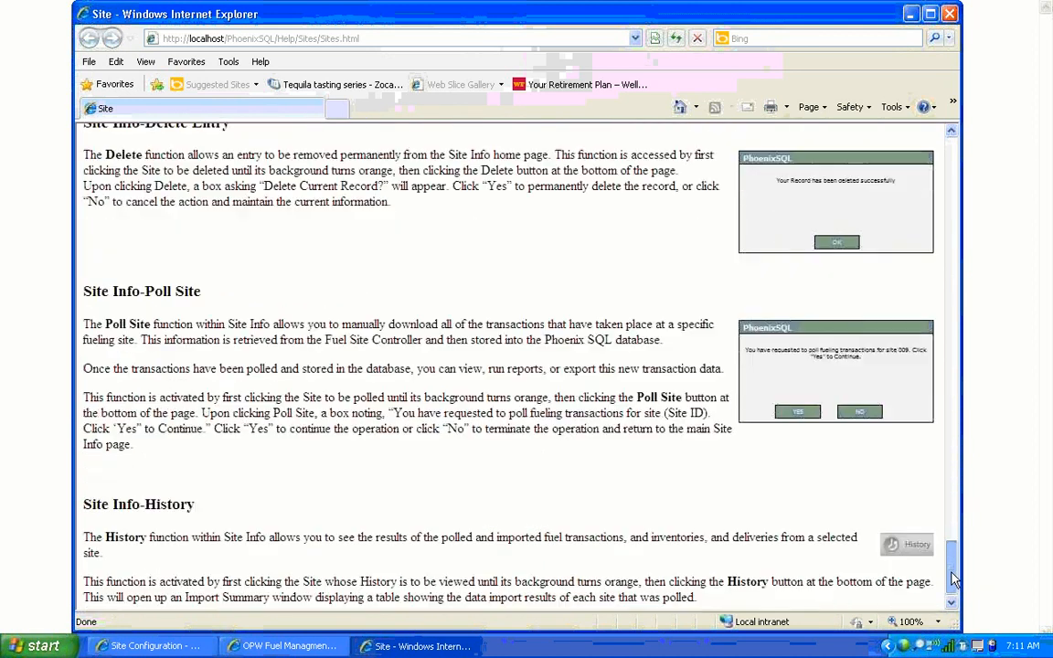